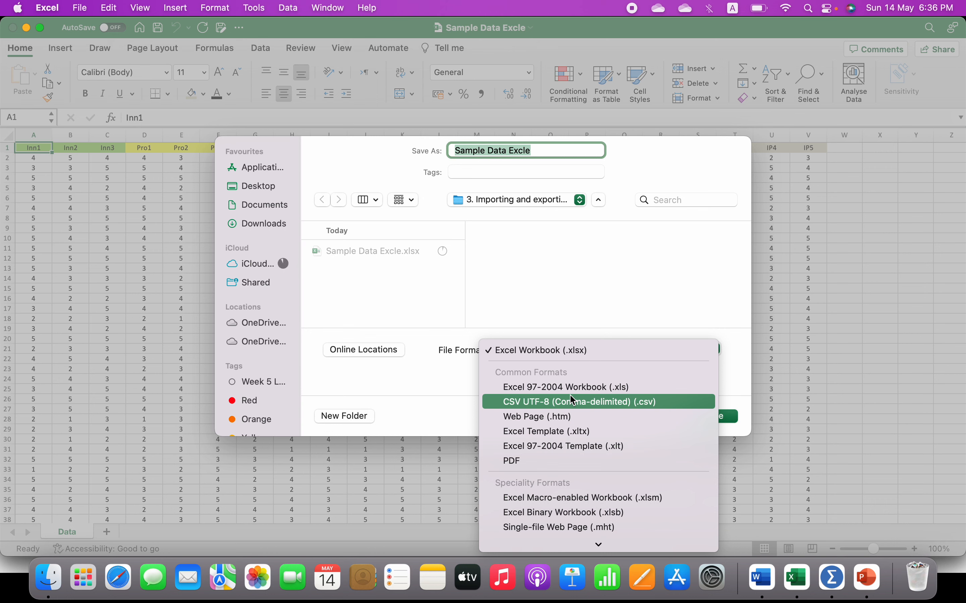
- Save the workbook as a copy named Sample Data Excle in Comma-separated Values (.csv) format in the same folder
scroll(563, 446, "down", 3)
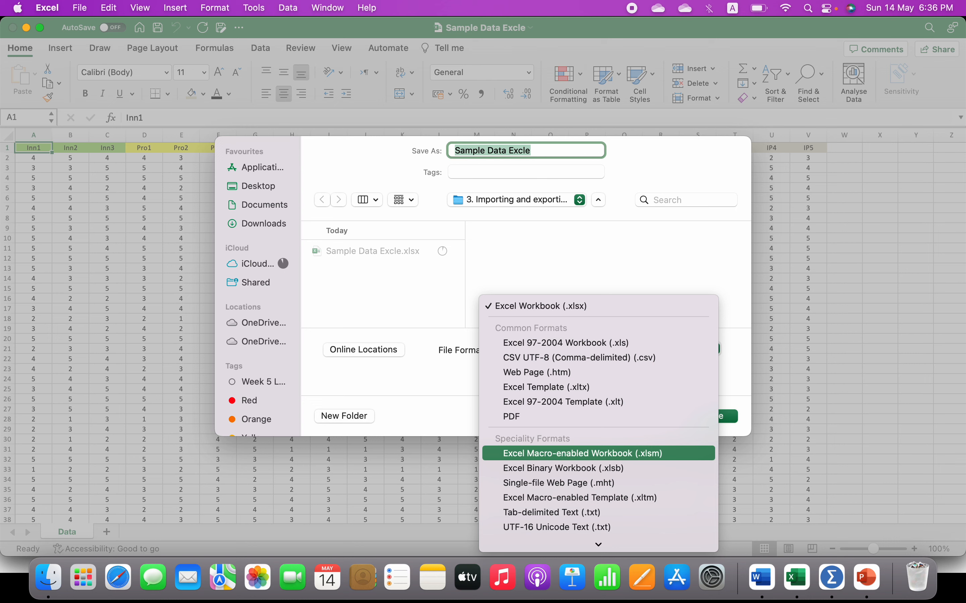
scroll(566, 451, "down", 5)
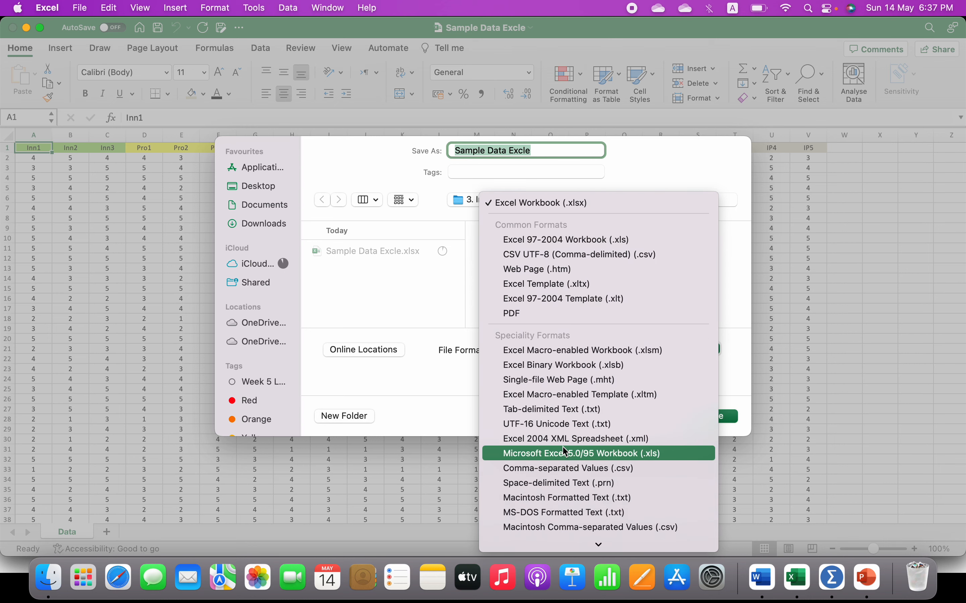
scroll(566, 451, "down", 1)
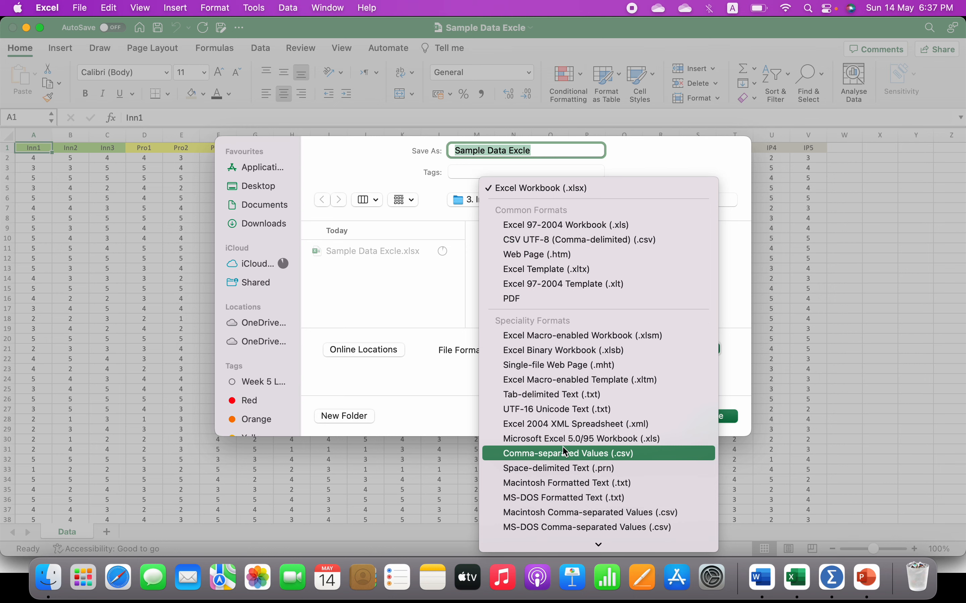
scroll(566, 451, "down", 5)
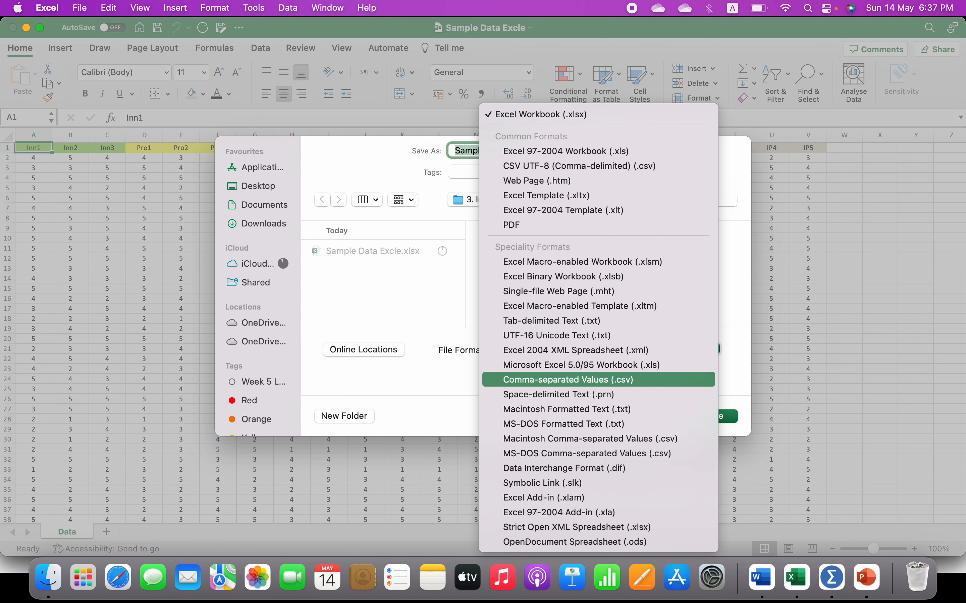
left_click(525, 381)
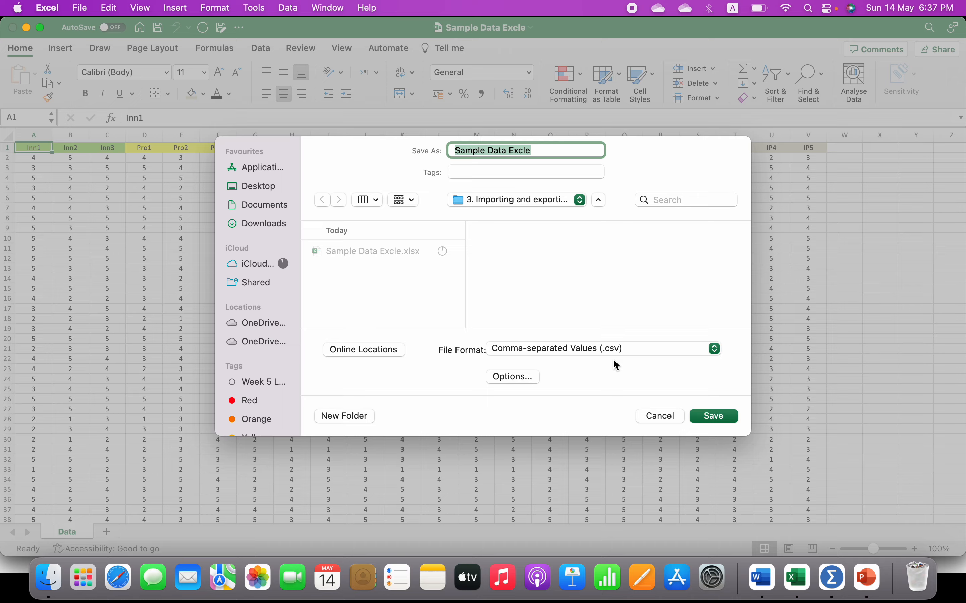
left_click(707, 417)
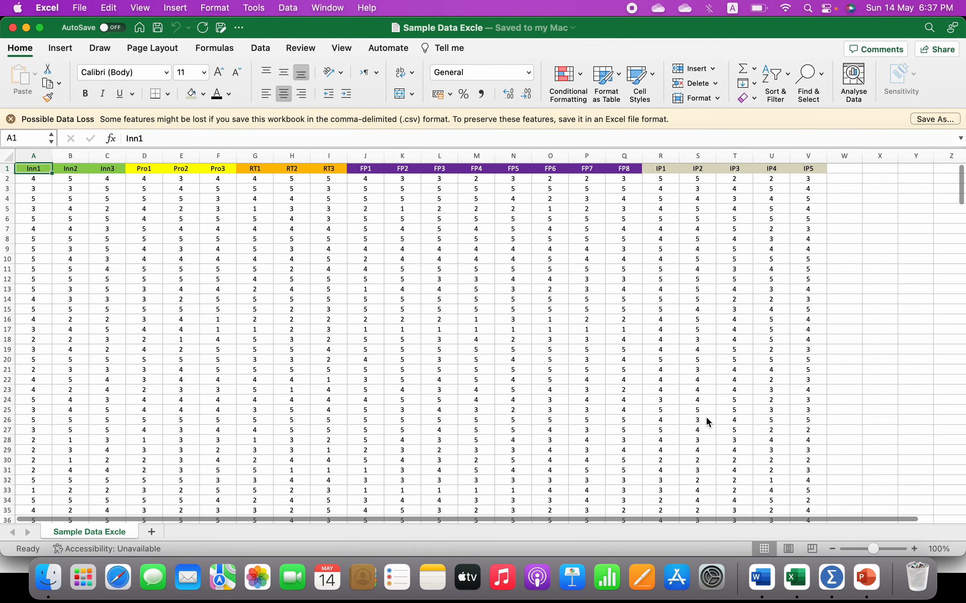
- Switch to the empty SPSS dataset and import Sample Data Excle.csv as CSV data with the default read settings, bringing the imported dataset forward
key("ctrl+Up")
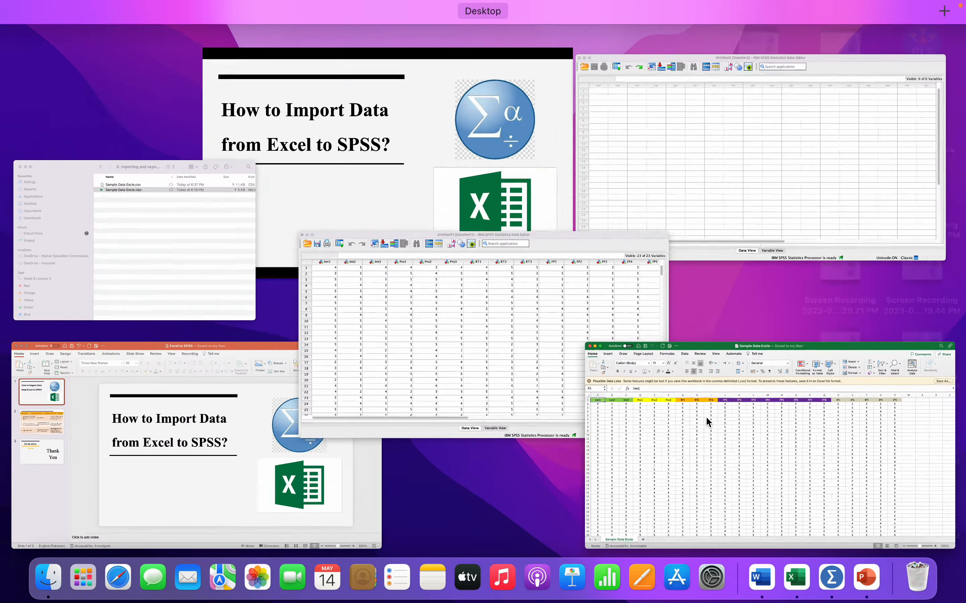
left_click(733, 199)
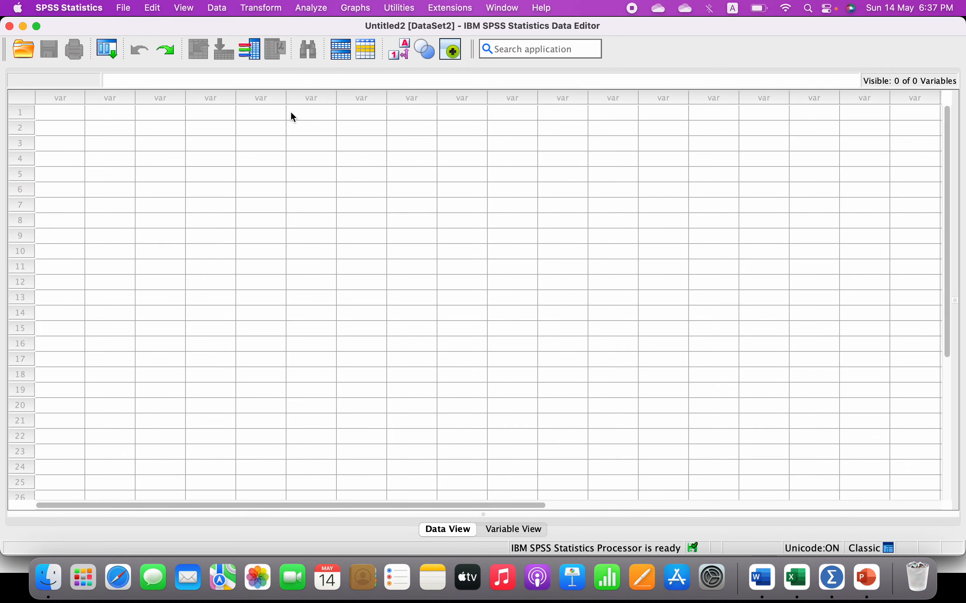
left_click(125, 8)
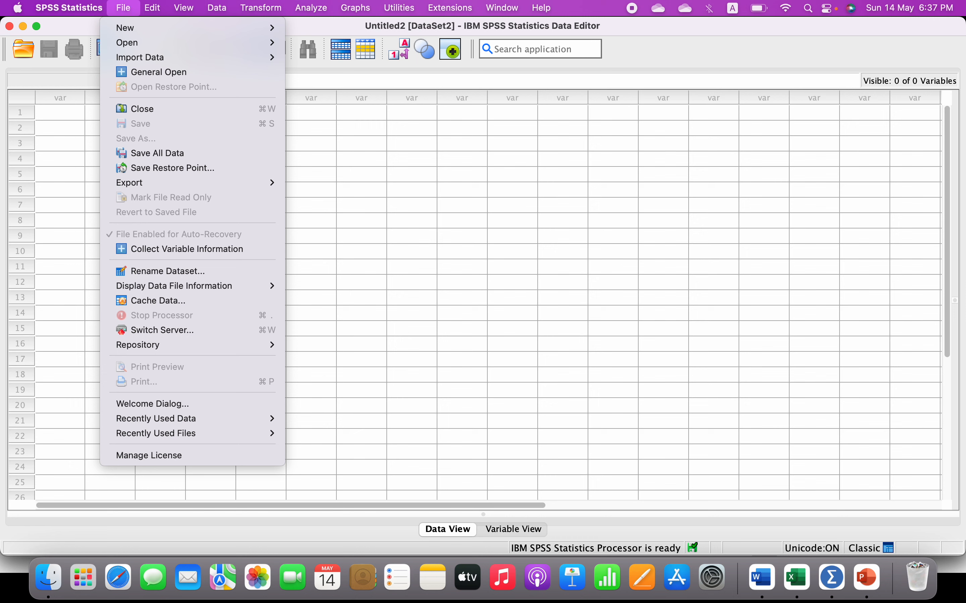
mouse_move(139, 61)
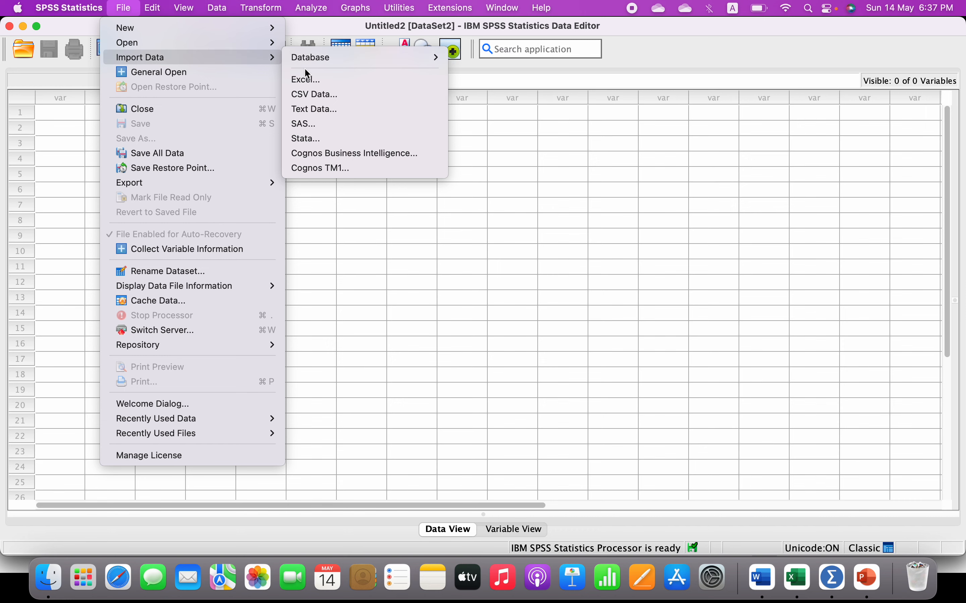
left_click(356, 94)
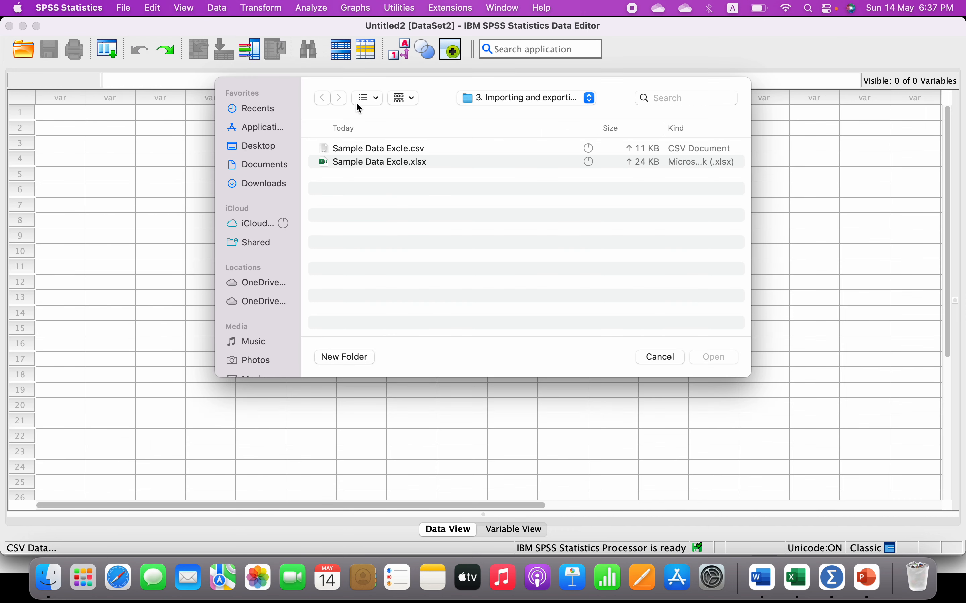
left_click(379, 152)
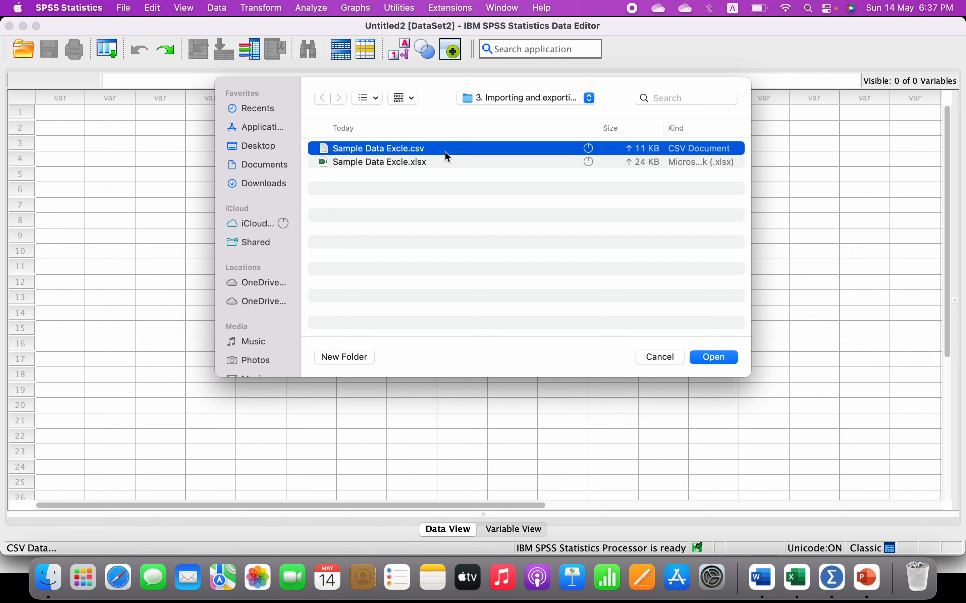
double_click(472, 154)
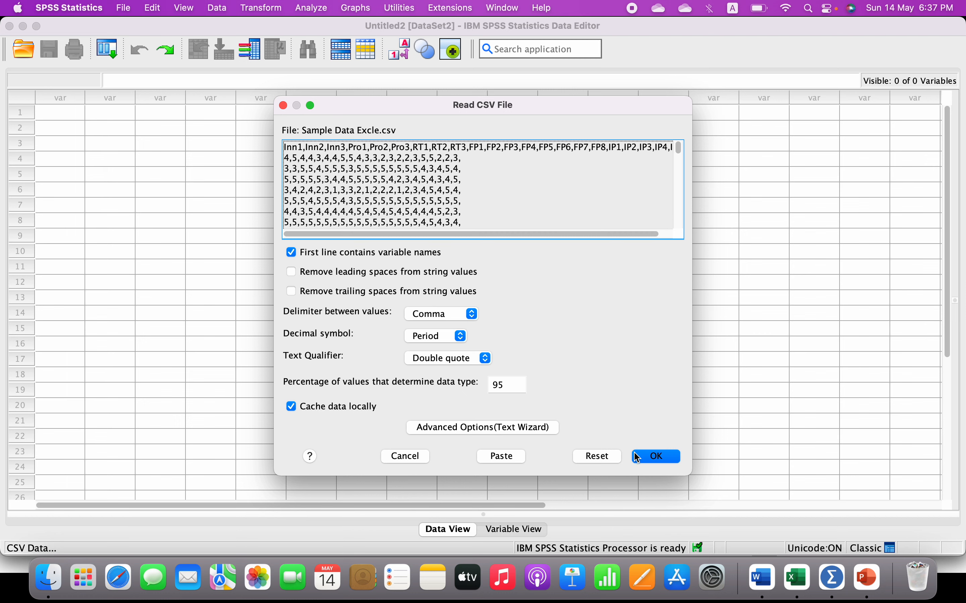
left_click(659, 461)
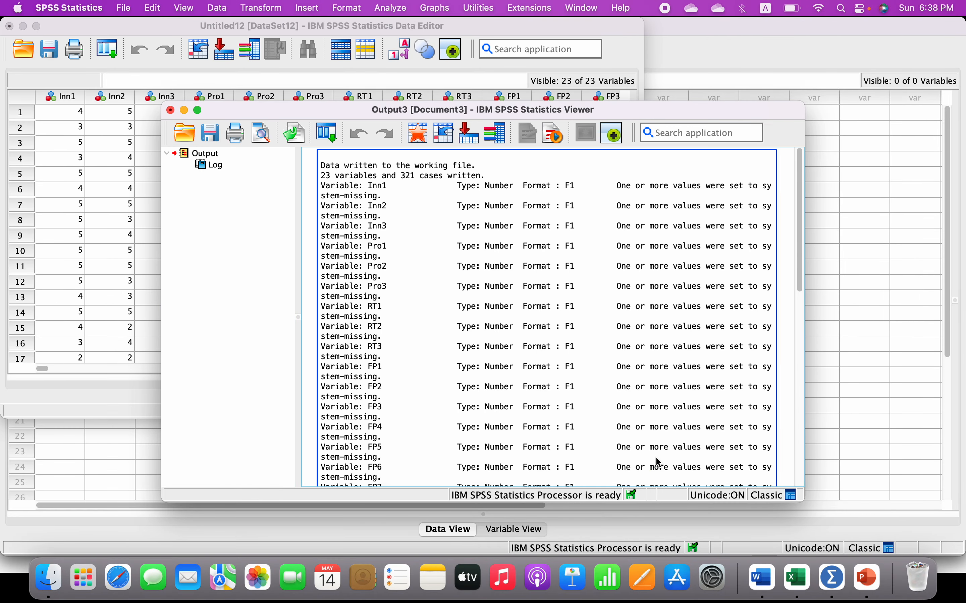
left_click(12, 190)
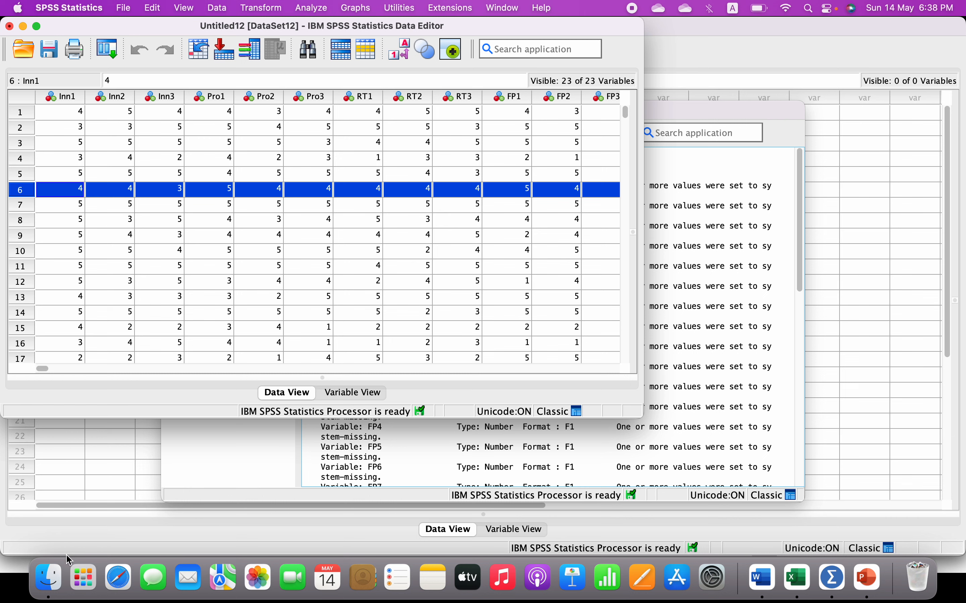
- Open Sample Data Excle.xlsx from Finder and copy the data range A2:V144 without the header row
left_click(49, 578)
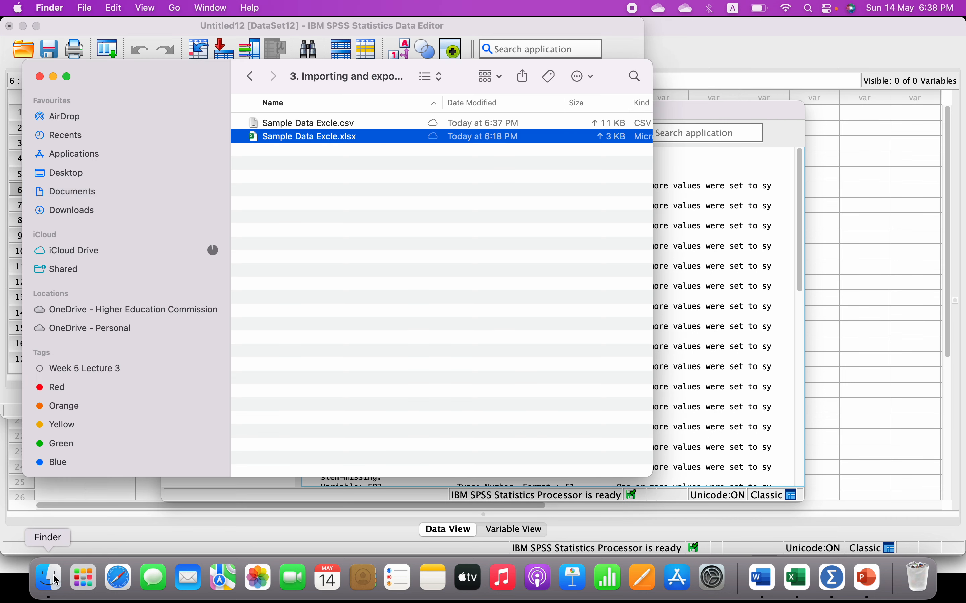
double_click(299, 138)
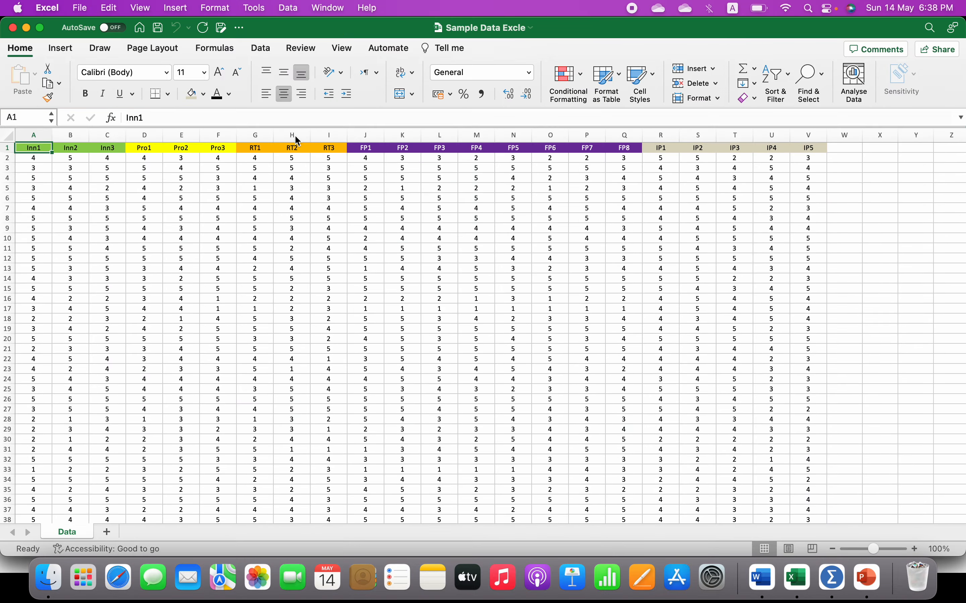
left_click(36, 160)
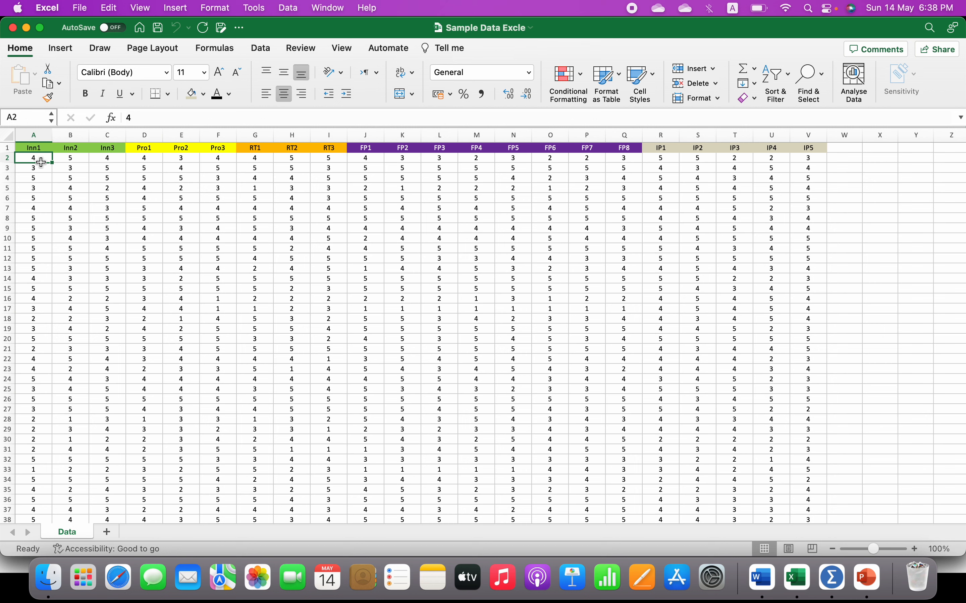
left_click(36, 147)
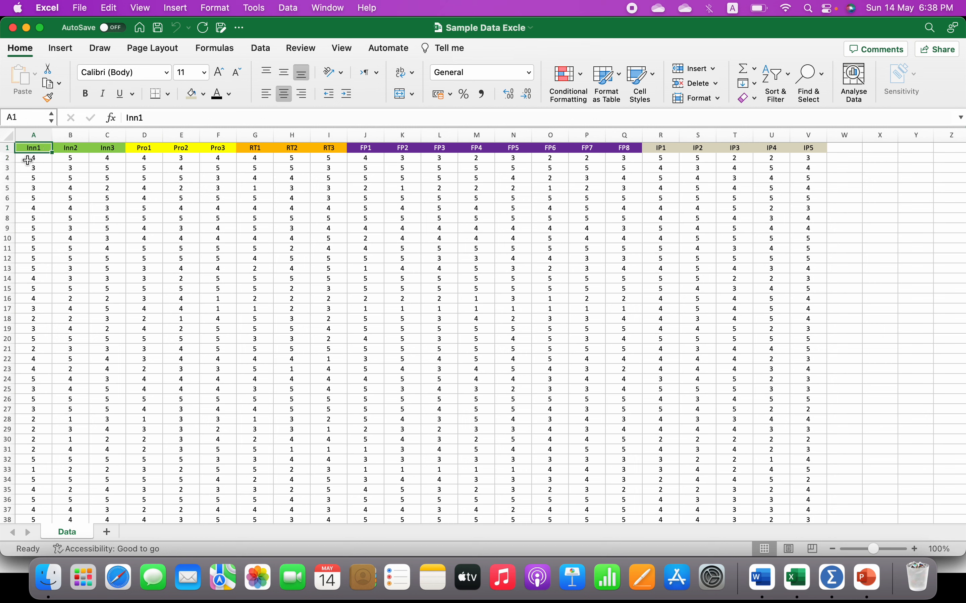
left_click(27, 159)
key("super+shift+Right")
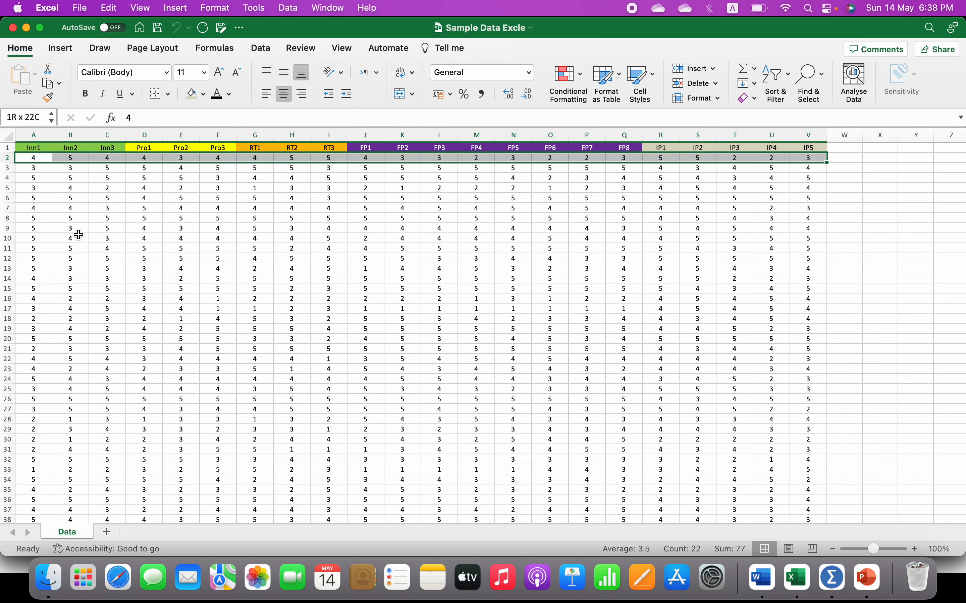
key("super+shift+Down")
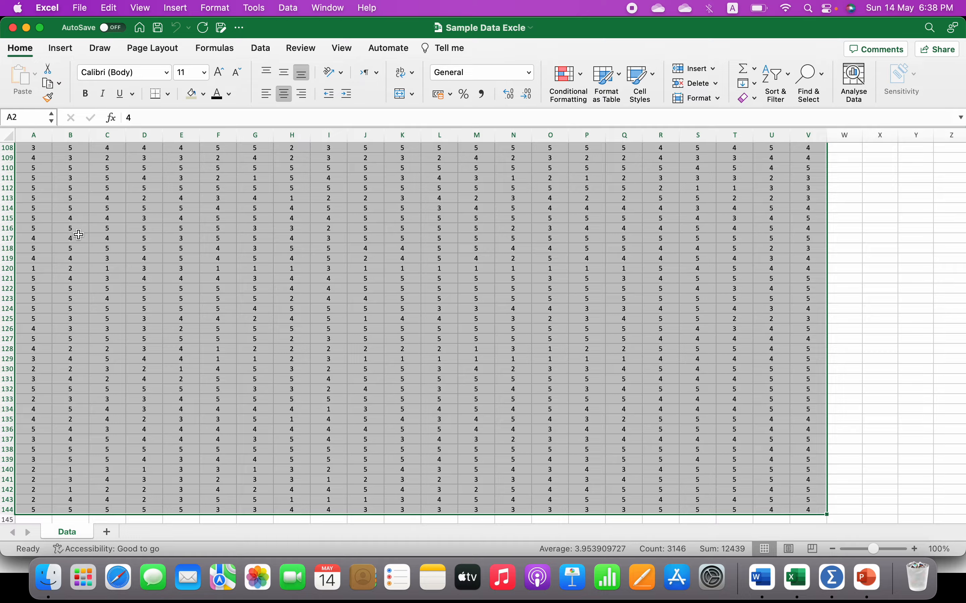
key("super+c")
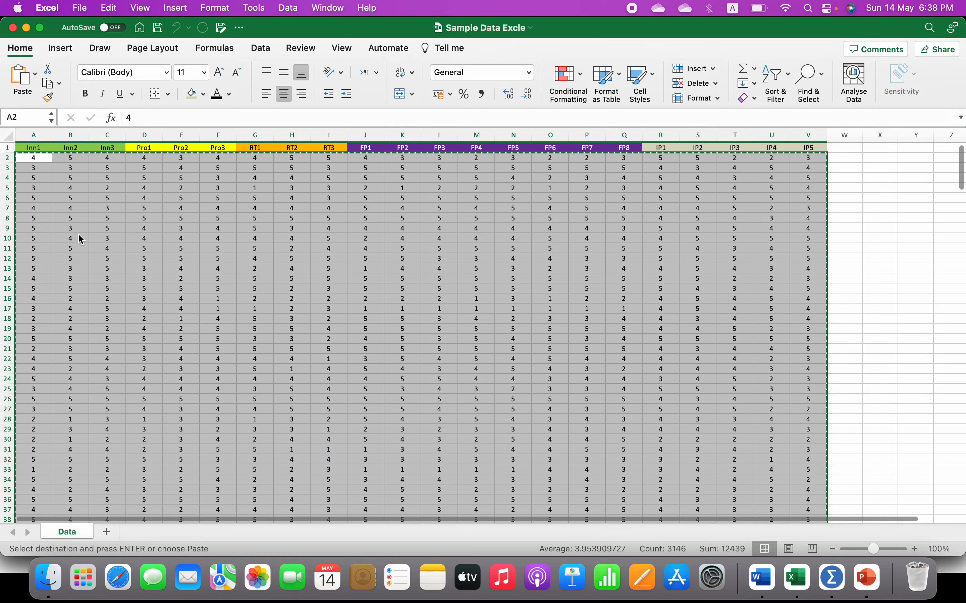
- Switch to the empty SPSS dataset and paste the copied Excel data starting at the first cell
key("ctrl+Up")
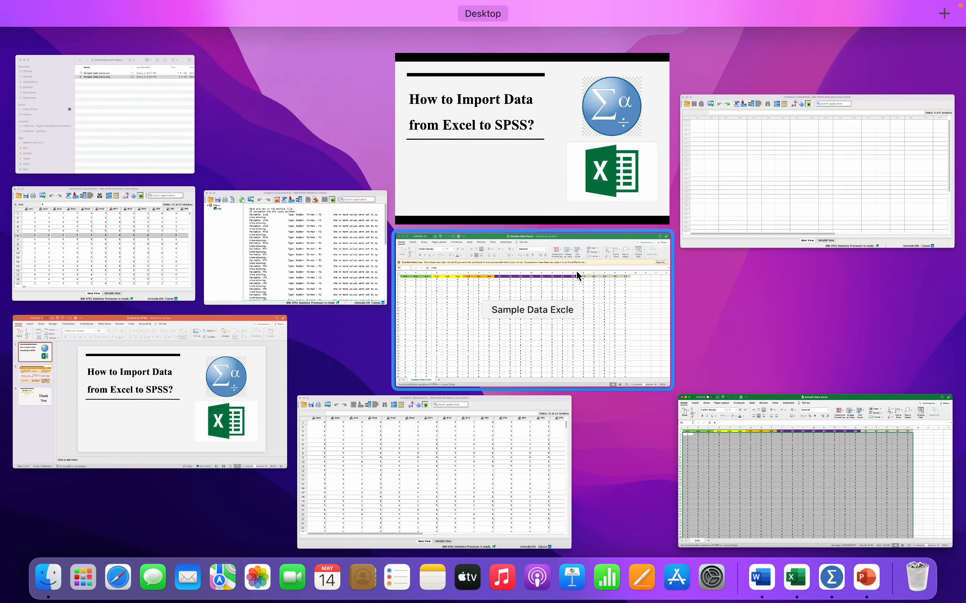
left_click(703, 220)
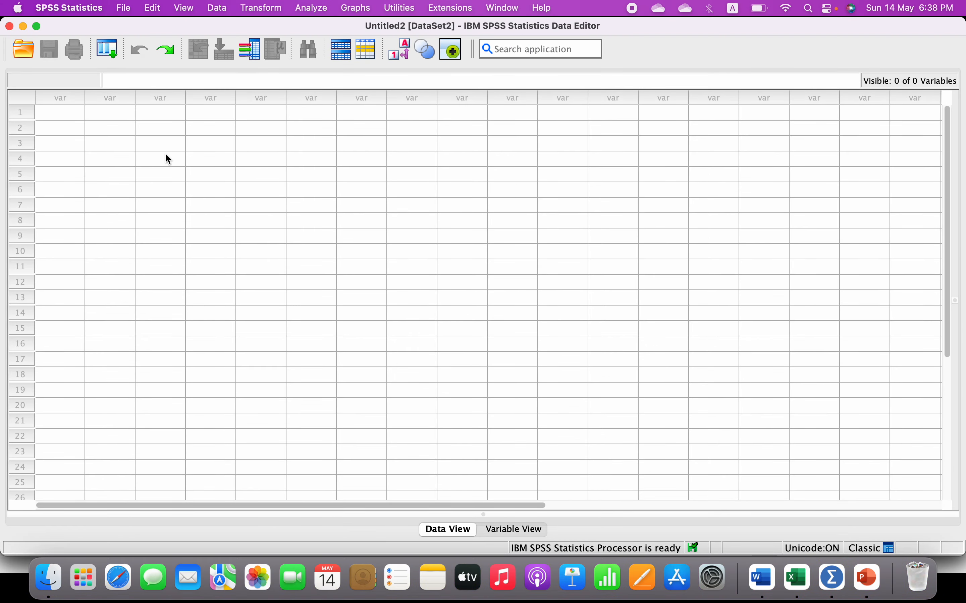
left_click(74, 117)
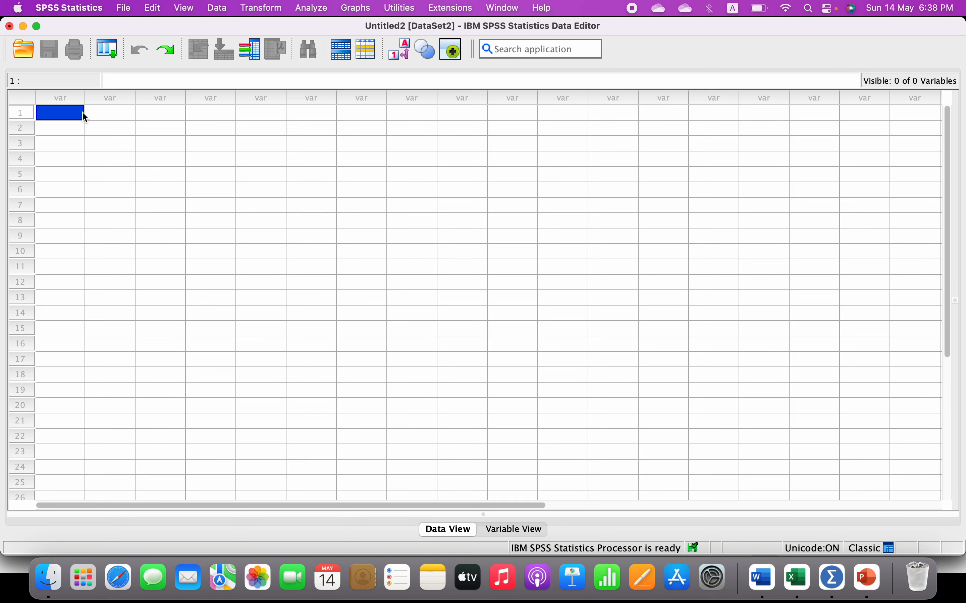
key("super+v")
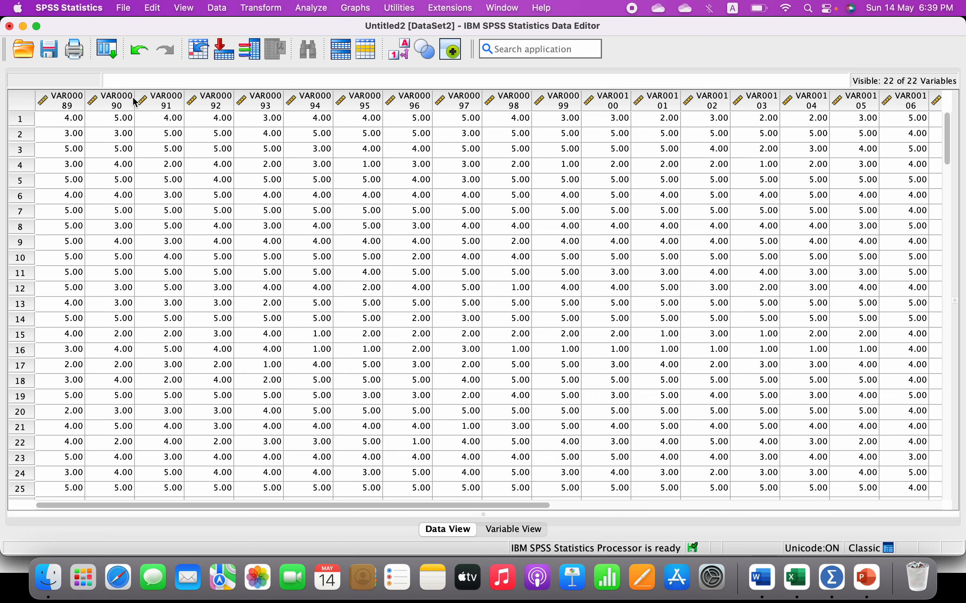
- Show the pasted dataset's variable definitions in SPSS and check the original variable names in the Excel sheet's header row
left_click(515, 529)
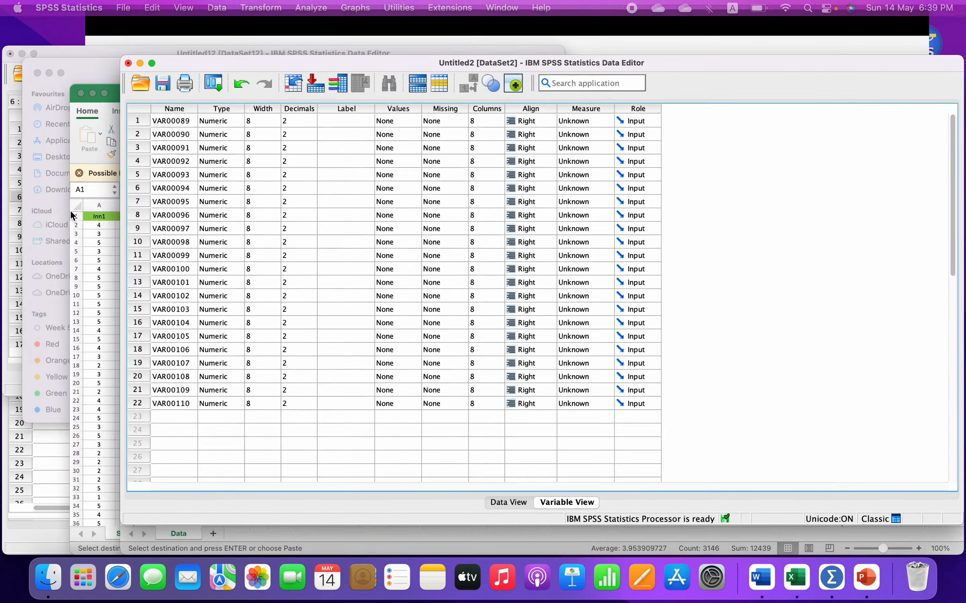
key("ctrl+Up")
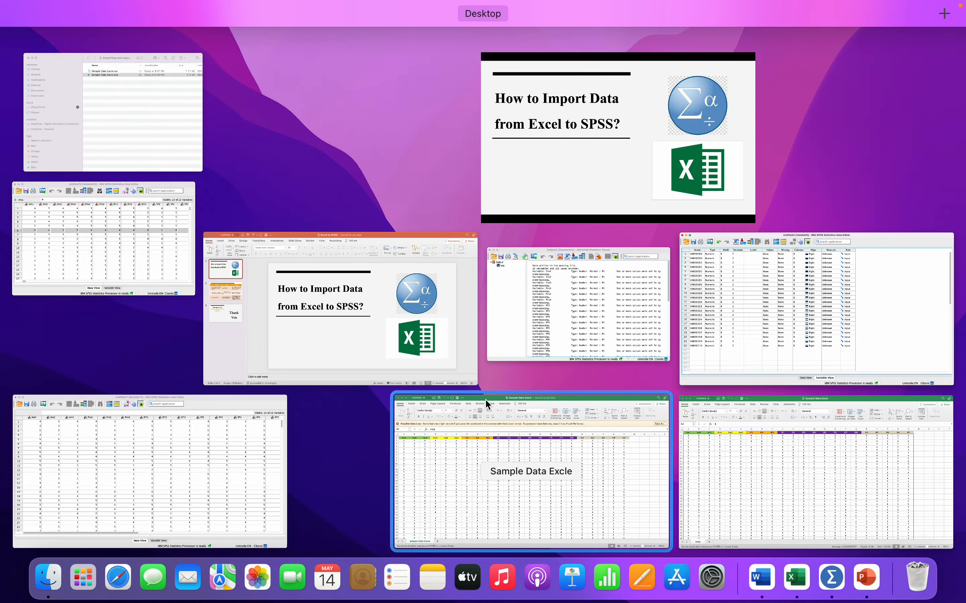
left_click(489, 428)
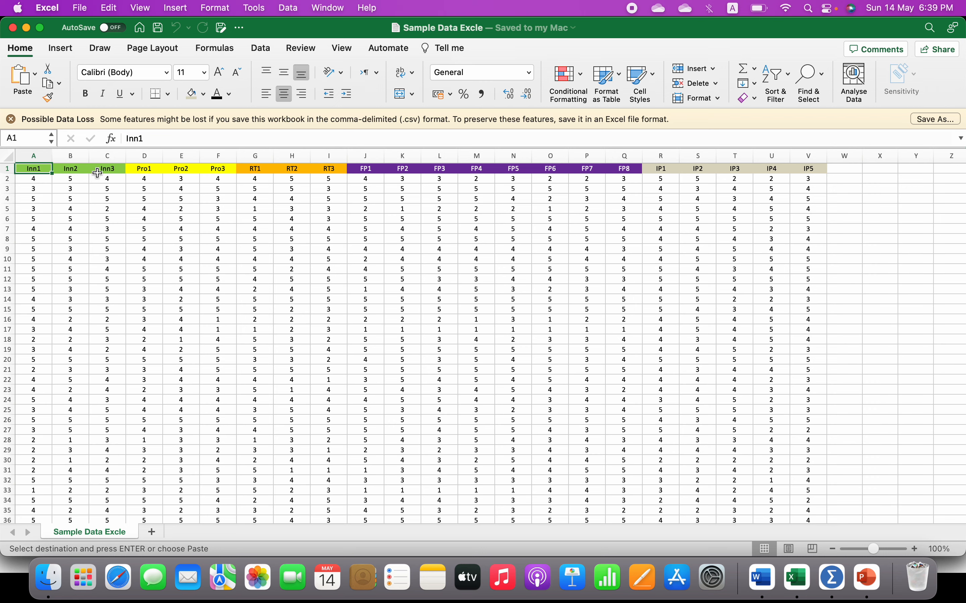
key("ctrl+Up")
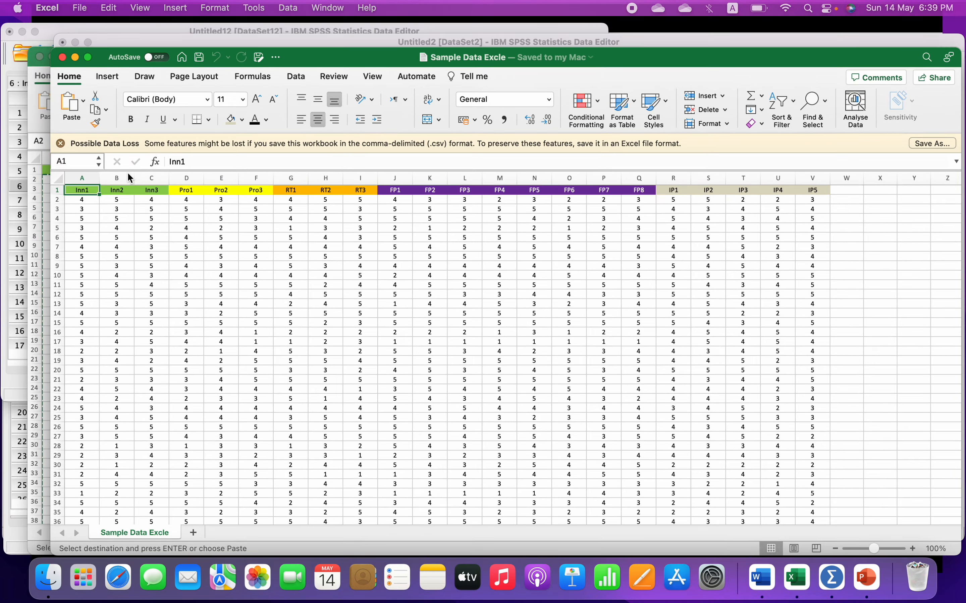
key("super+Tab")
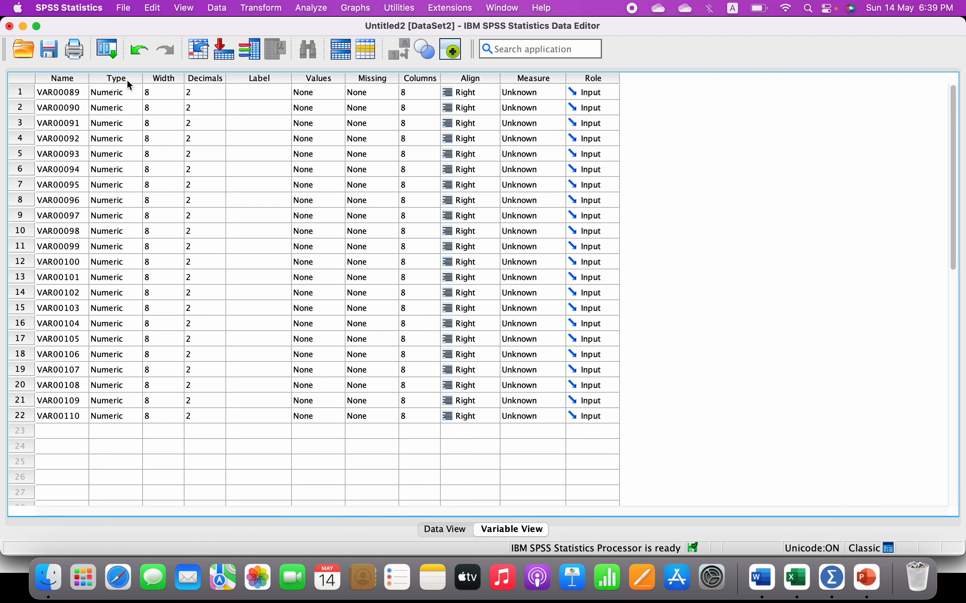
- Rename the first three variables as Inn1, Inn2 and Inn3, and return to the data view
left_click(73, 95)
double_click(73, 95)
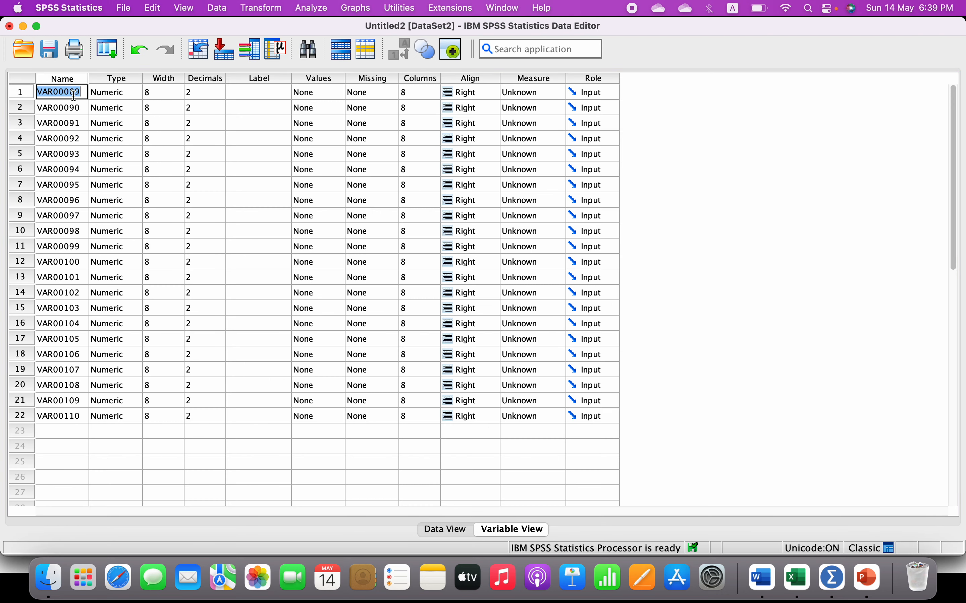
type("Inn1")
left_click(73, 107)
double_click(71, 107)
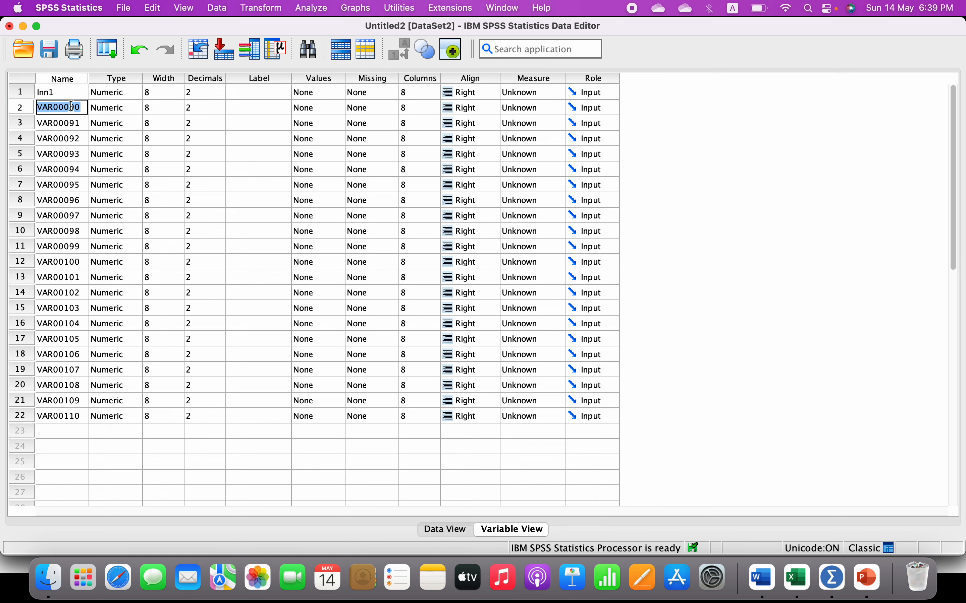
type("Inn2")
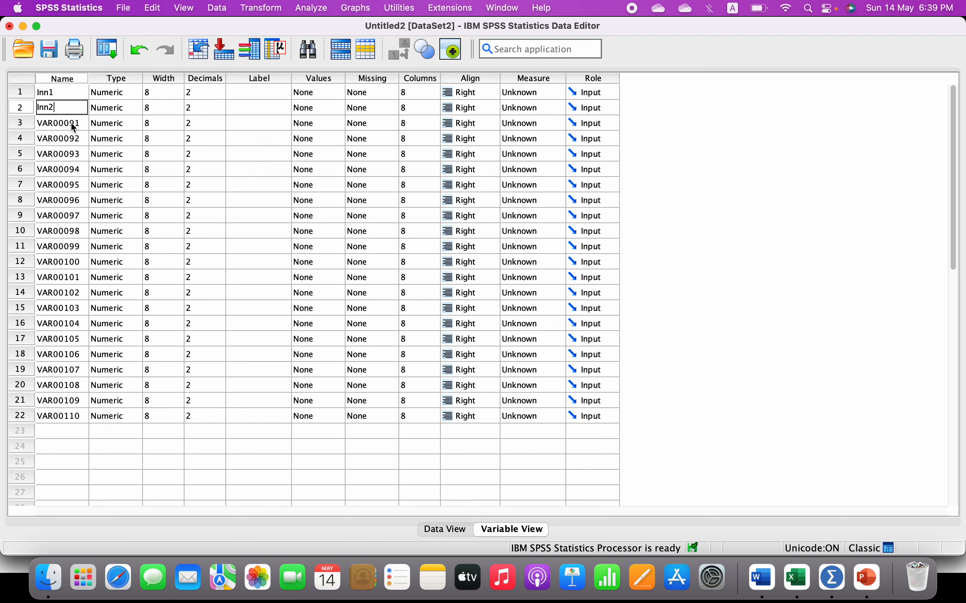
double_click(72, 123)
key("BackSpace")
type("Inn3")
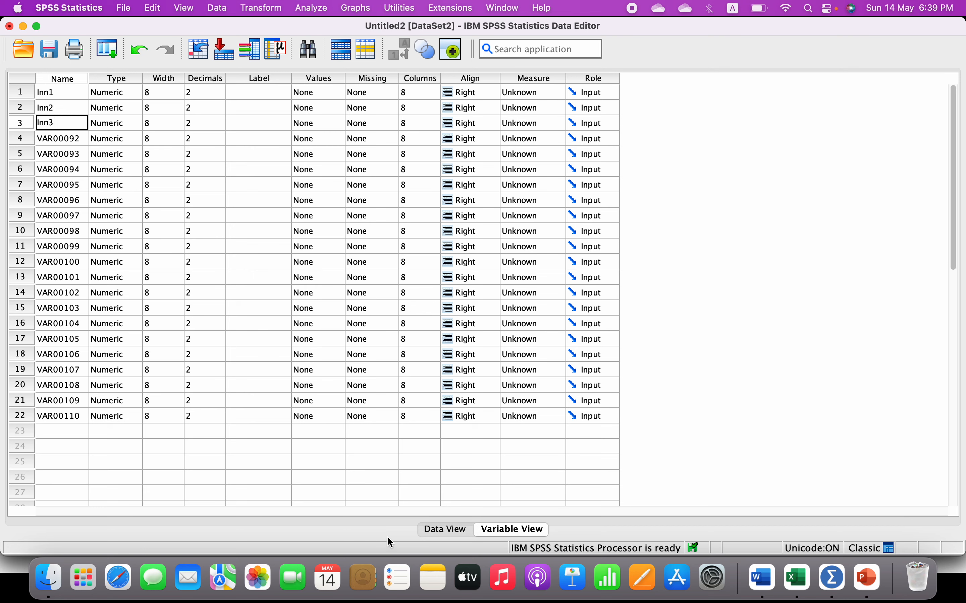
left_click(443, 529)
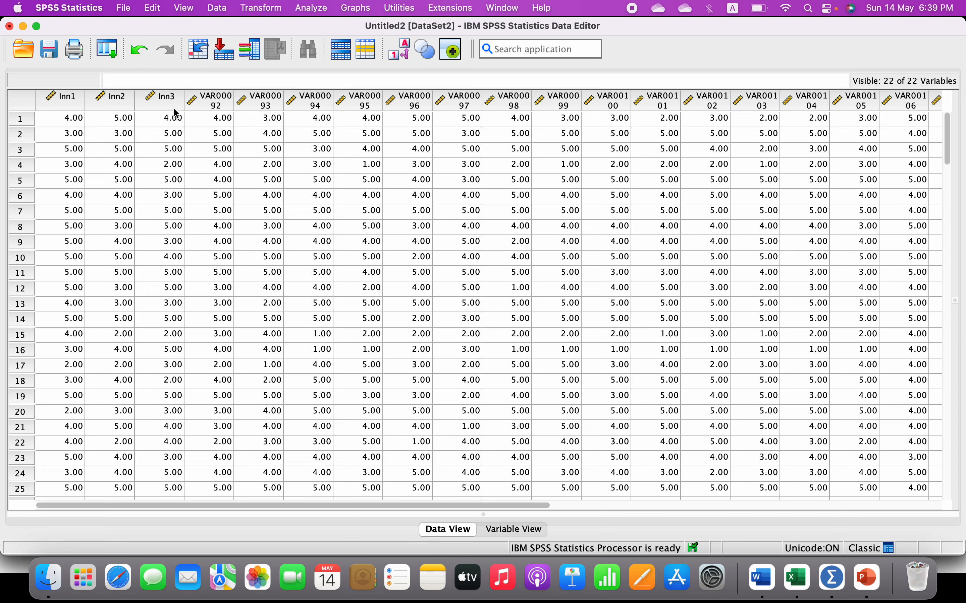
- Switch to the PowerPoint slide show and advance to the slide summarising the import methods
key("super+Tab")
key("super+Tab")
key("ctrl+Up")
left_click(611, 152)
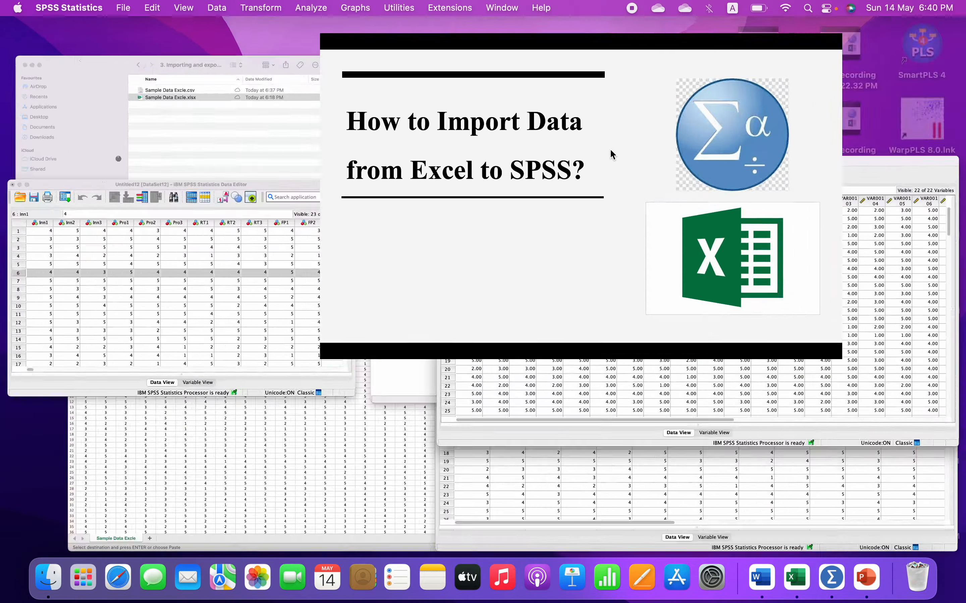
key("Right")
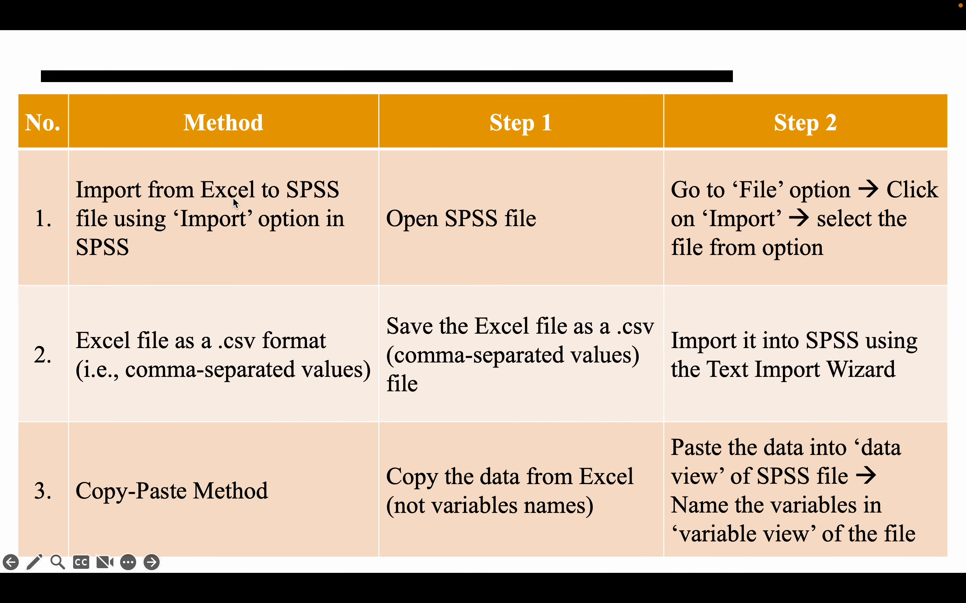